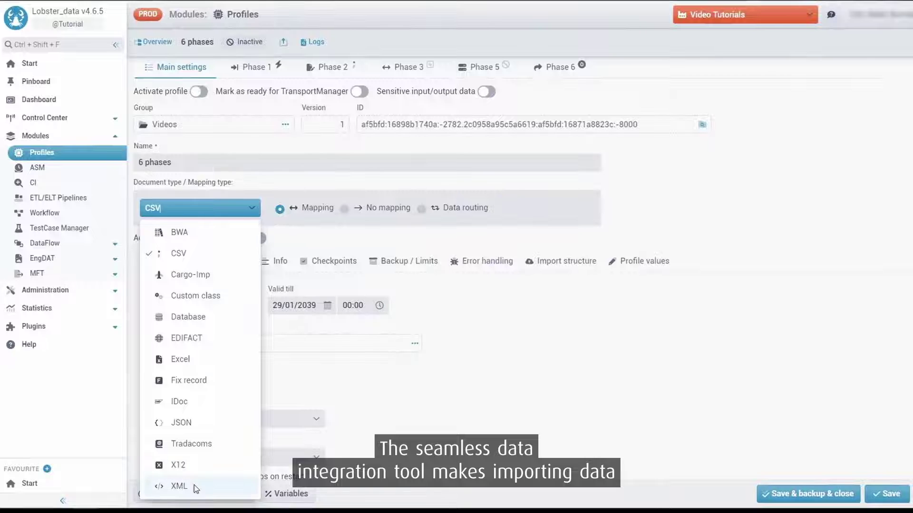
- Set the 6 phases profile to XML and review its BMECAT record settings on Phase 2
left_click(194, 485)
left_click(335, 71)
type("BMECAT")
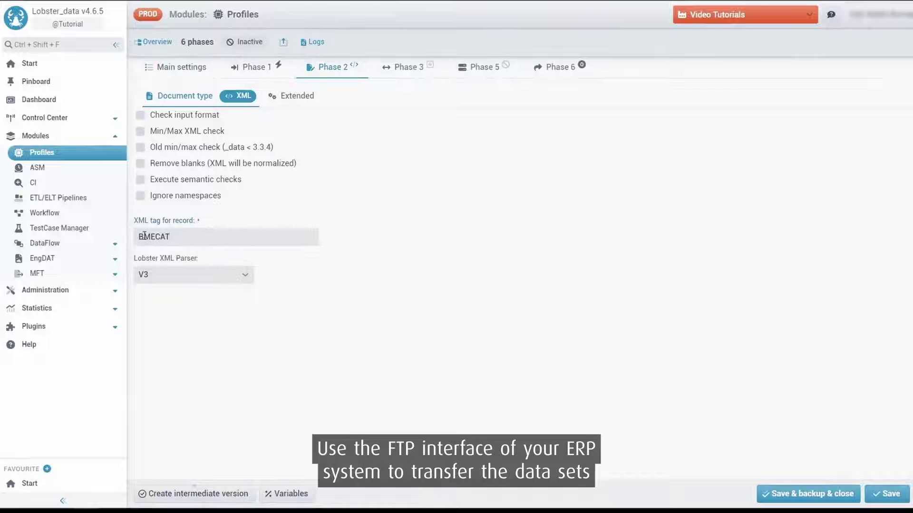
left_click(179, 69)
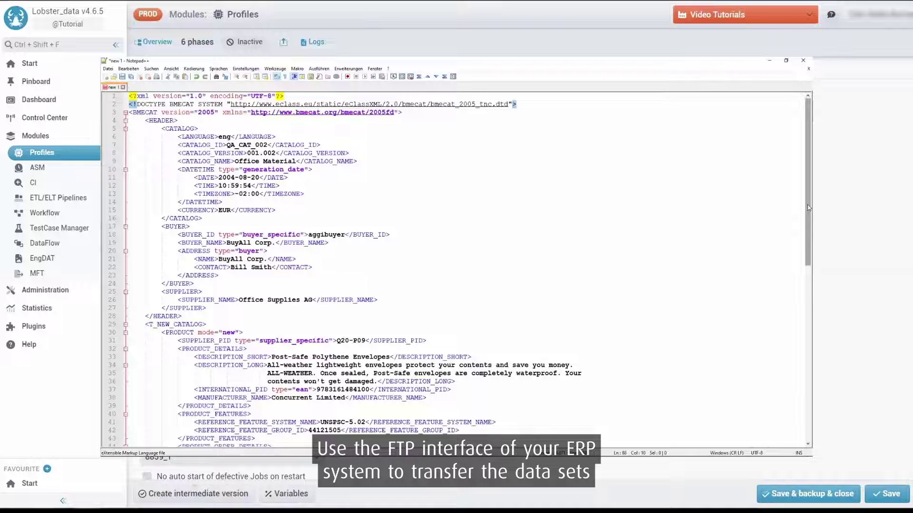
left_click_drag(807, 205, 807, 217)
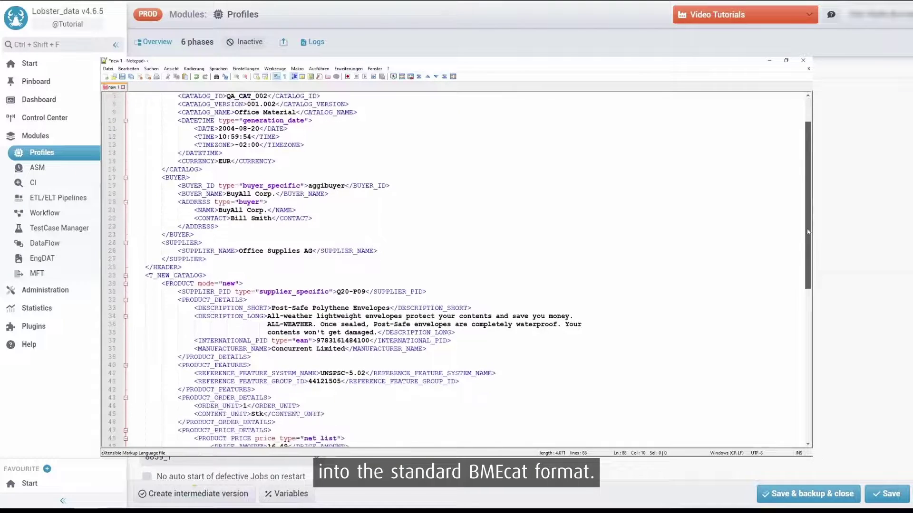
left_click_drag(807, 220, 808, 380)
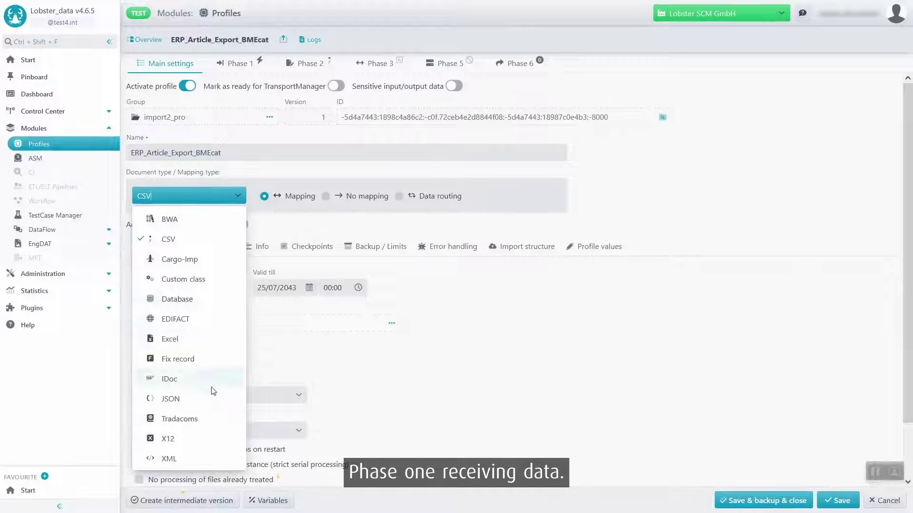
- Set the ERP_Article_Export_BMEcat document type to XML, keeping Mapping as the mapping type
left_click(204, 459)
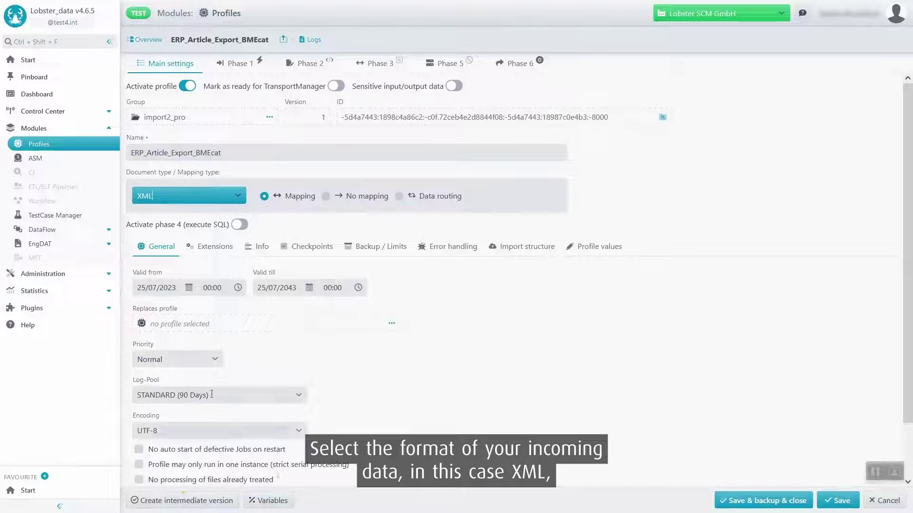
- Give Phase 1 an FTP input agent linked to the ERP export FTP partner channel
left_click(242, 65)
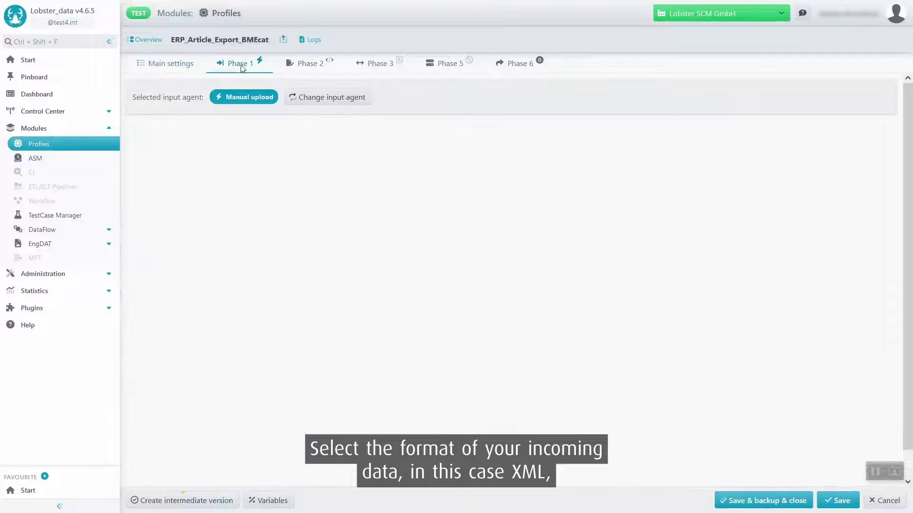
left_click(304, 98)
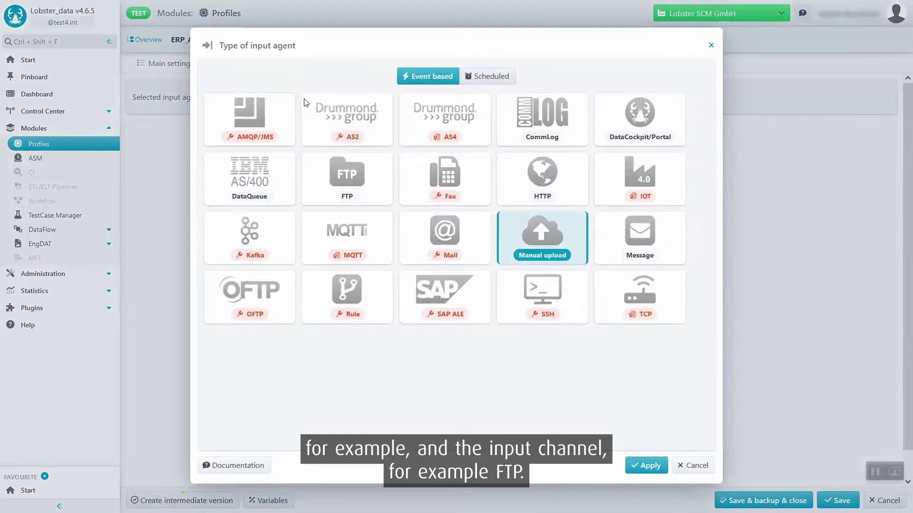
left_click(344, 173)
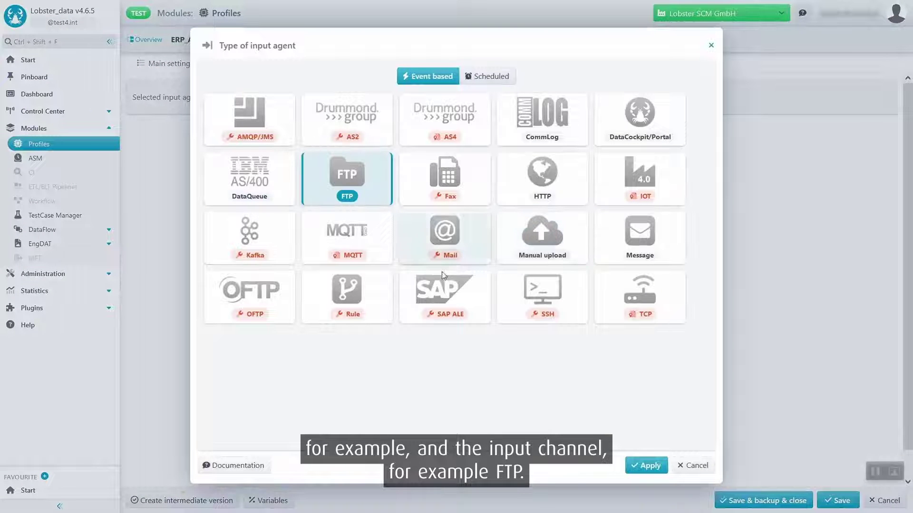
left_click(647, 466)
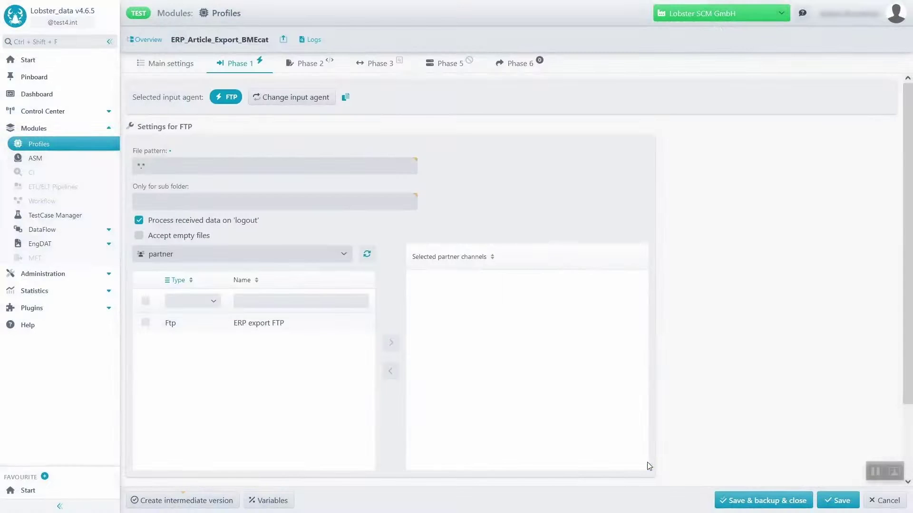
left_click(353, 330)
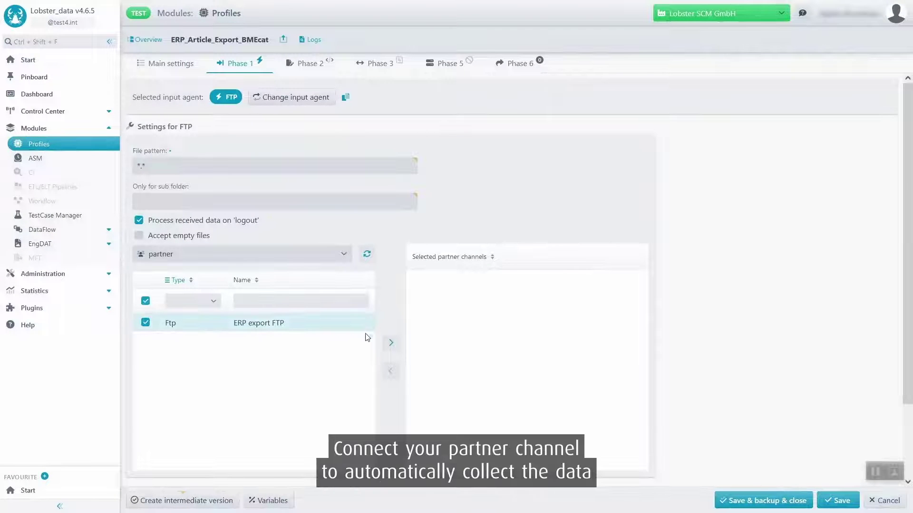
left_click(390, 343)
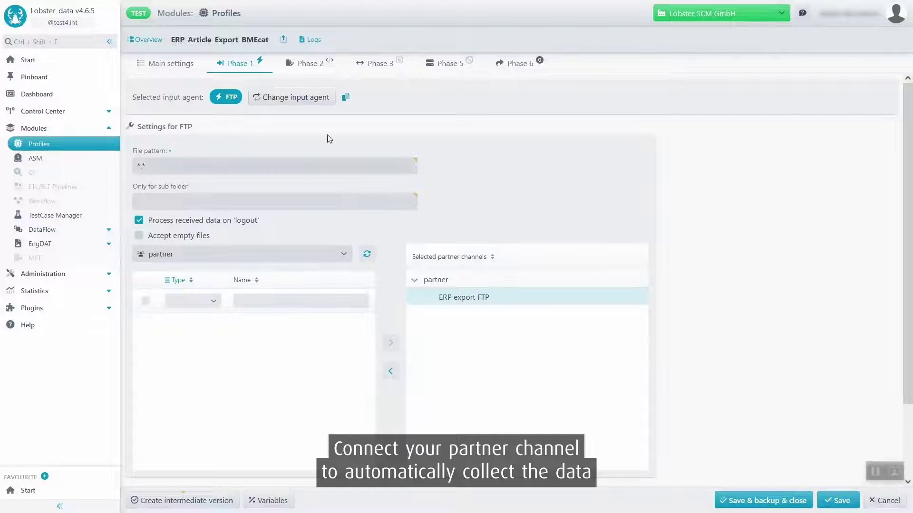
left_click(311, 66)
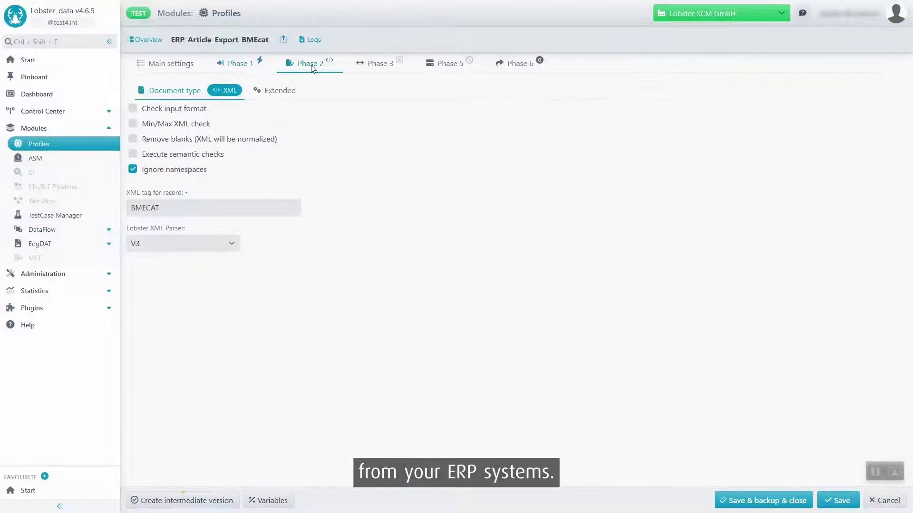
- Create the Phase 3 BMECAT source structure from articleImport_BMEcat_en.xml and expand its tree
left_click(384, 65)
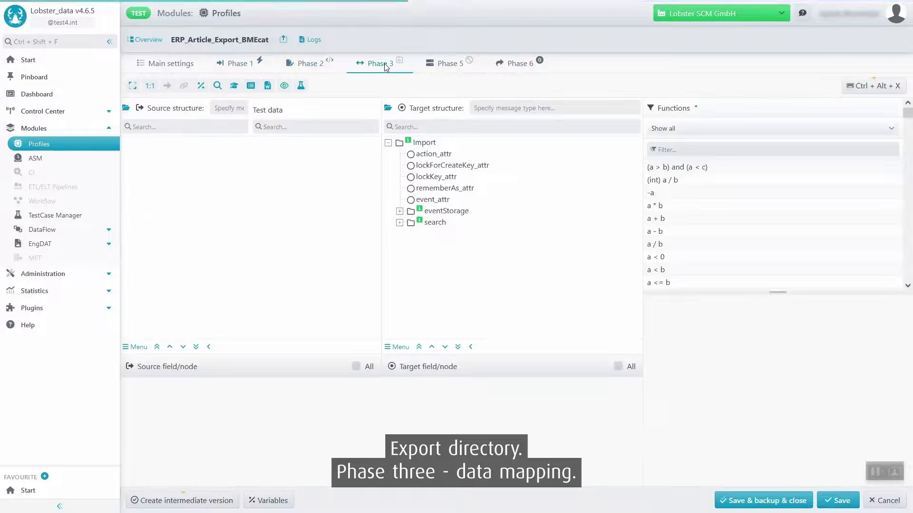
left_click(139, 349)
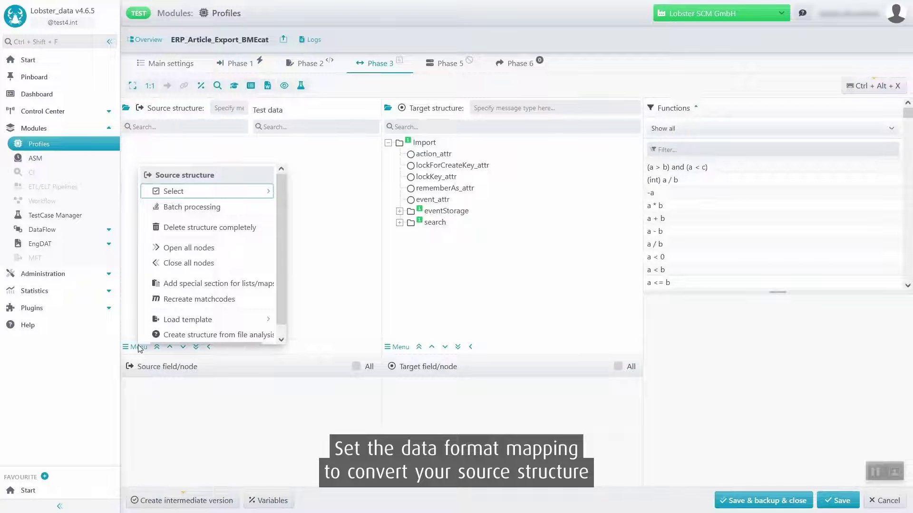
left_click(168, 336)
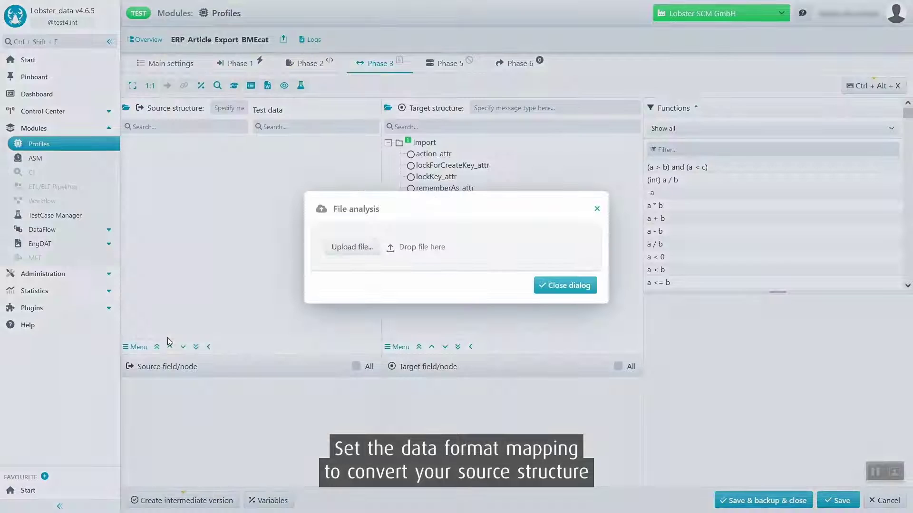
left_click(351, 250)
left_click(315, 91)
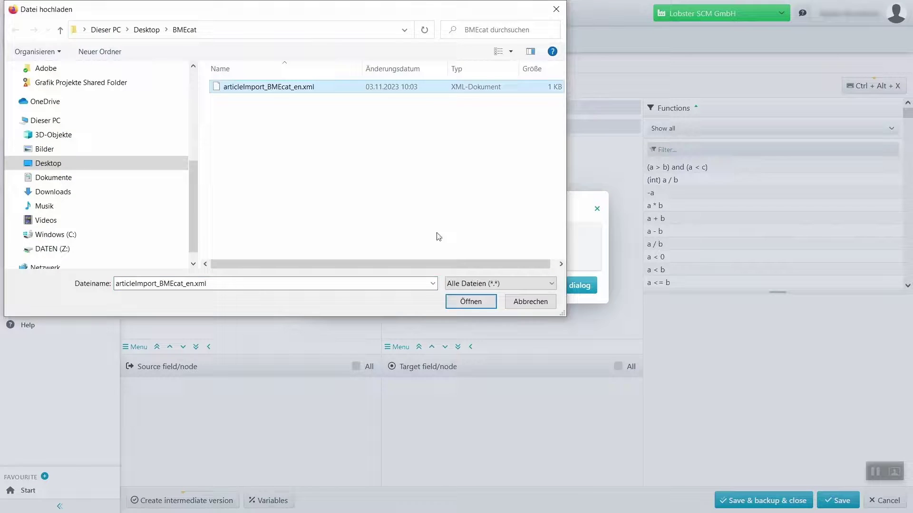
left_click(481, 303)
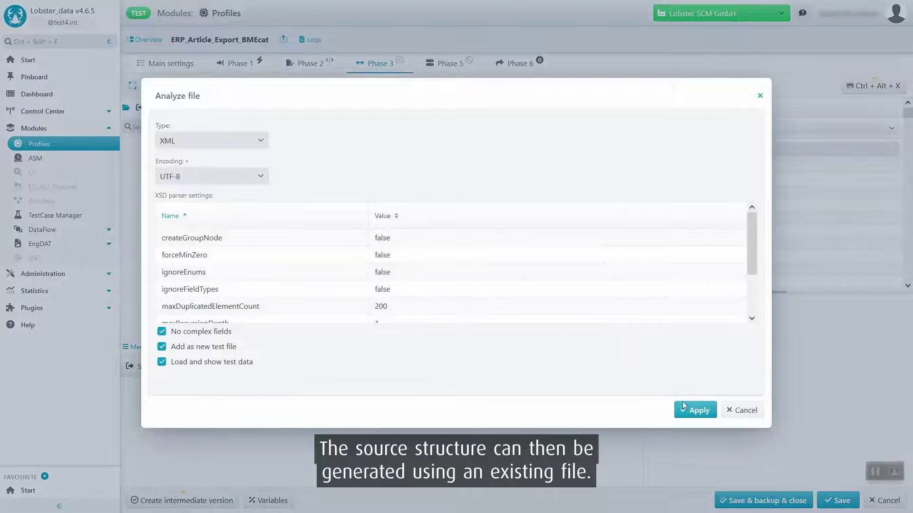
left_click(684, 406)
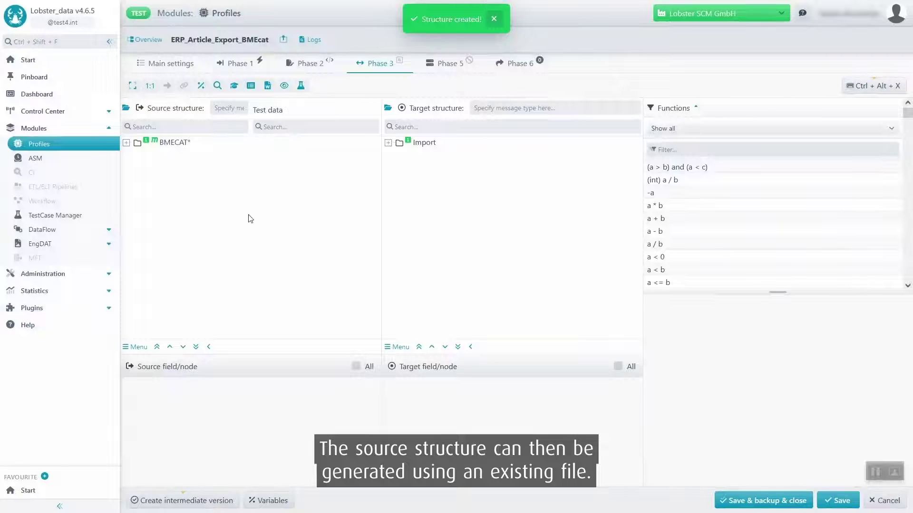
left_click(127, 143)
- Expand the source down to ARTICLE_DETAILS, then load the manufacturing:MechanicalPart template under Import, without entity attributes
left_click(138, 177)
left_click(149, 200)
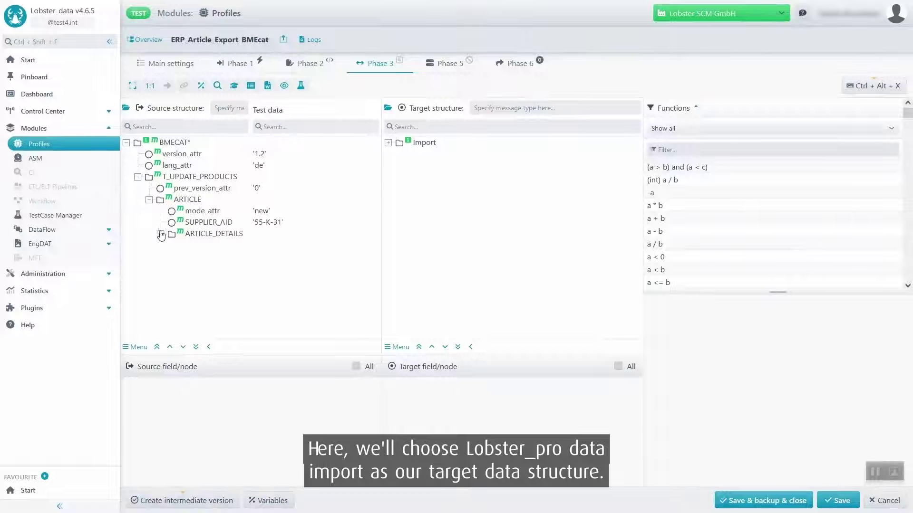
left_click(160, 234)
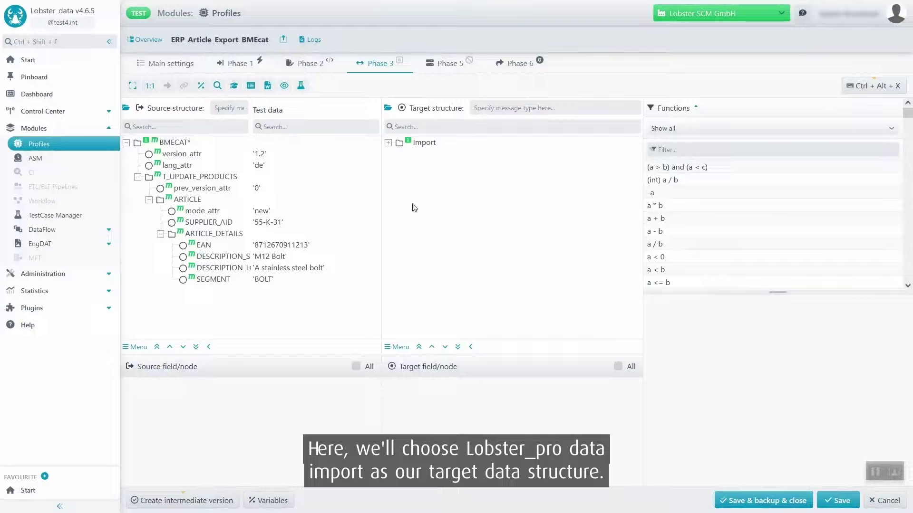
left_click(426, 144)
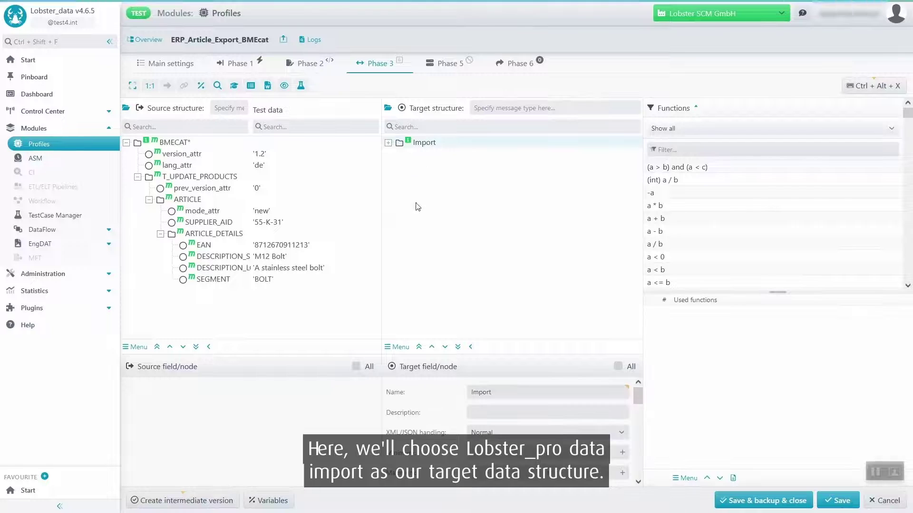
left_click(401, 348)
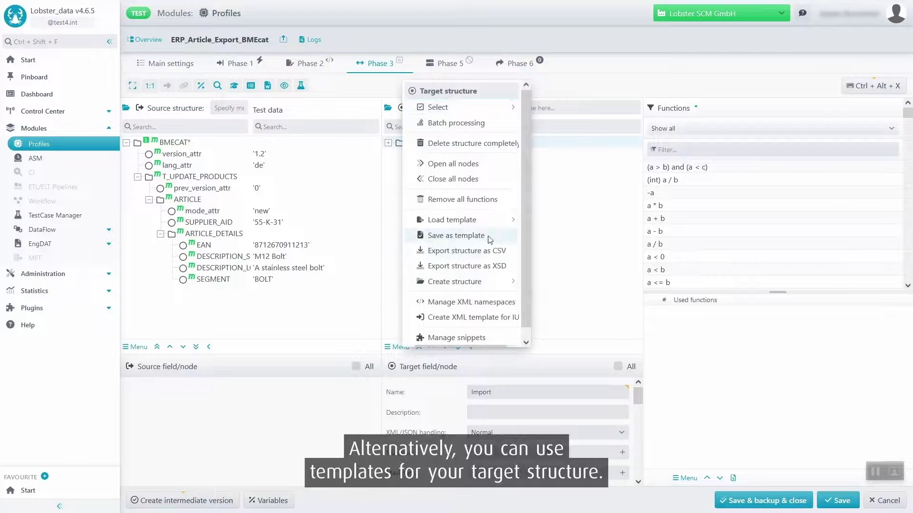
mouse_move(453, 220)
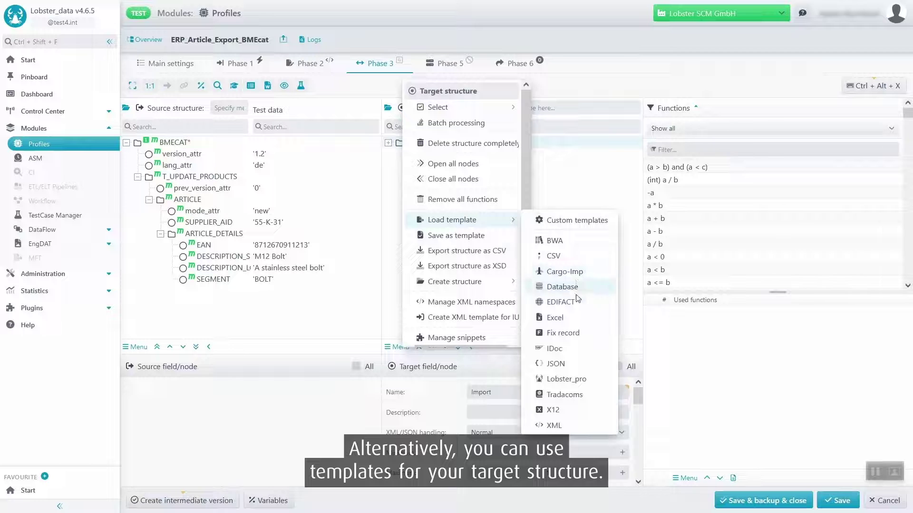
left_click(577, 379)
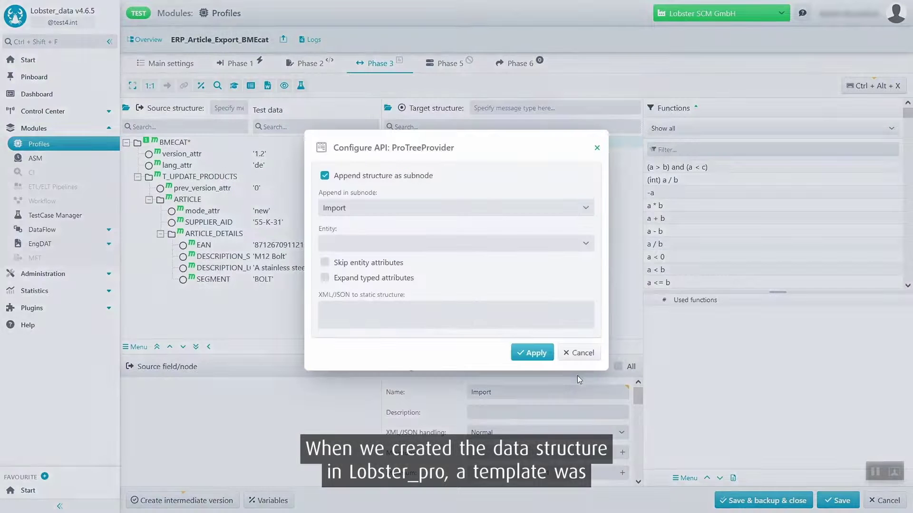
left_click(455, 244)
type("Me")
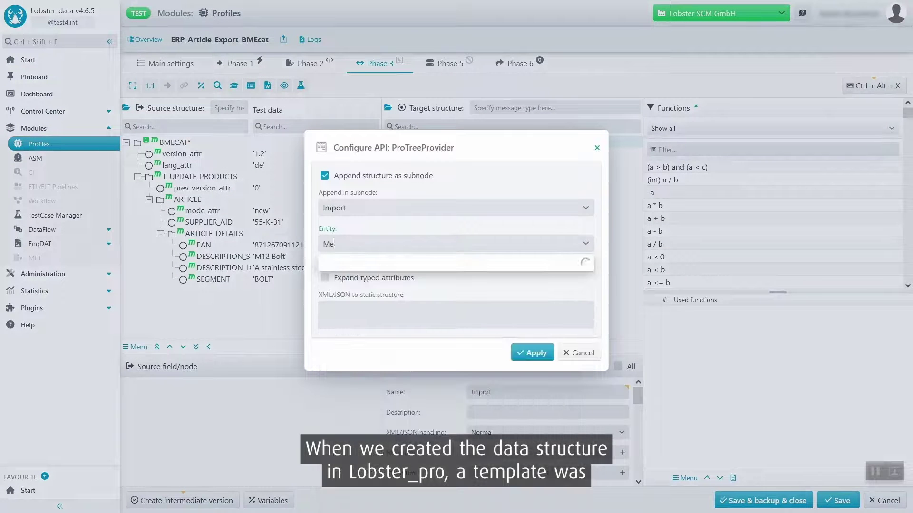
type("chani")
left_click(439, 265)
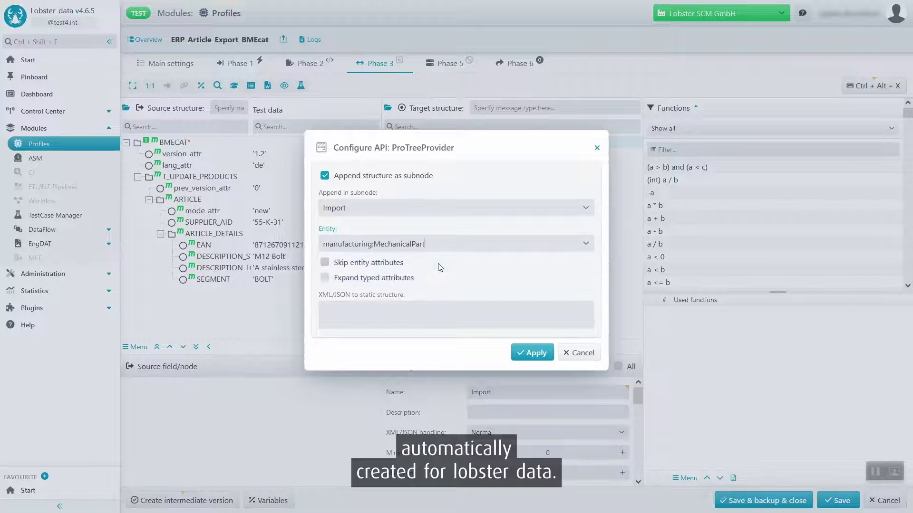
left_click(398, 263)
left_click(531, 355)
- Map SEGMENT, DESCRIPTION_LONG and DESCRIPTION_SHORT to type_attr, description and name_attr
mouse_move(213, 279)
left_mouse_down()
mouse_move(436, 276)
mouse_move(437, 256)
left_mouse_up()
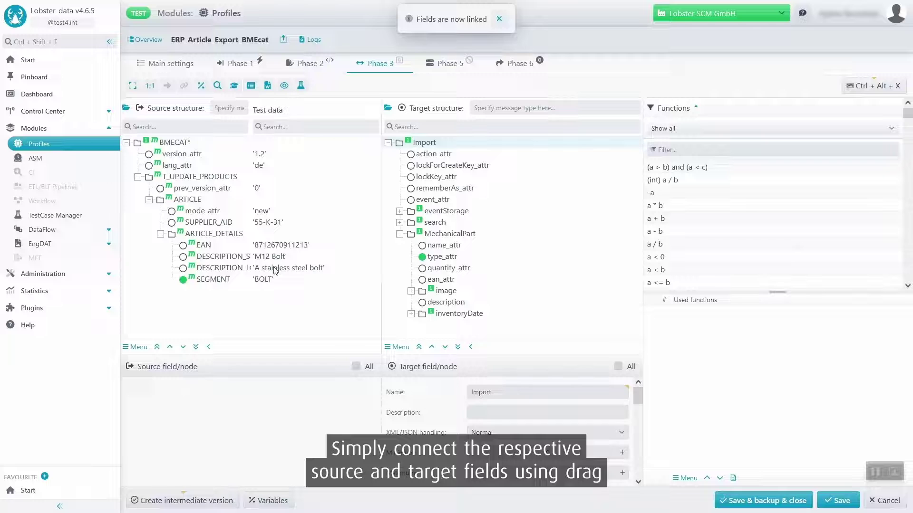
left_click_drag(274, 268, 440, 306)
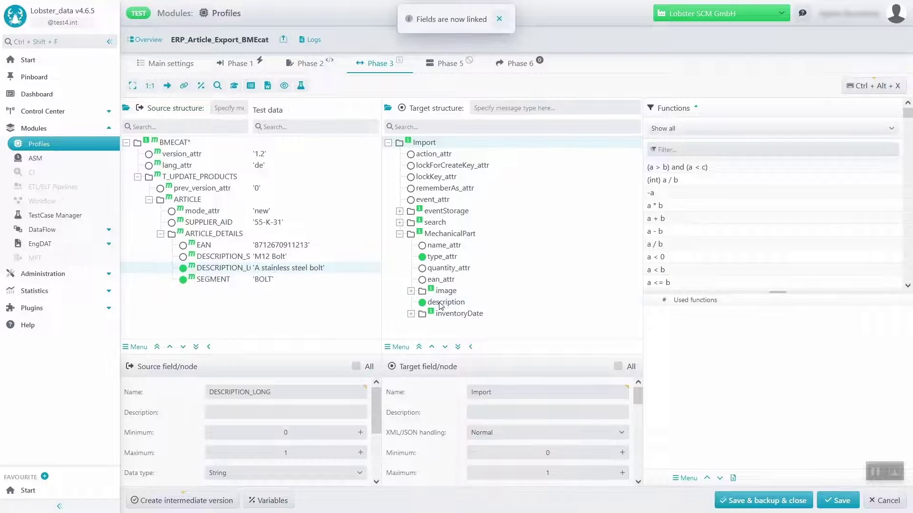
left_click_drag(276, 257, 444, 245)
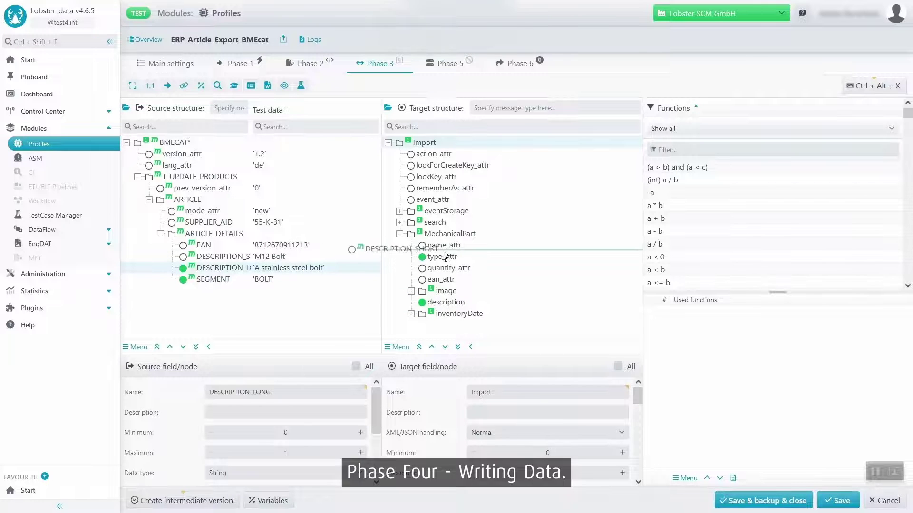
- Fix quantity_attr at 0, then go to the Phase 5 data manipulation settings
left_click(449, 269)
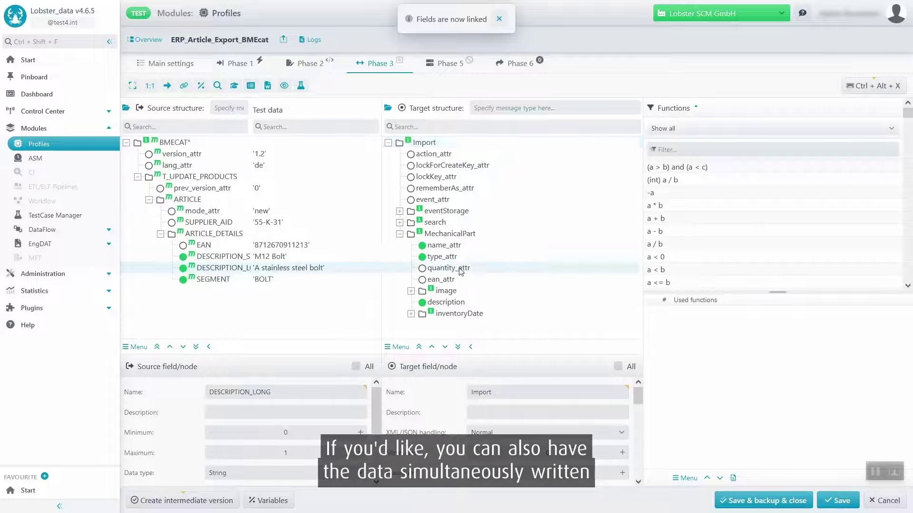
scroll(540, 421, "down", 1)
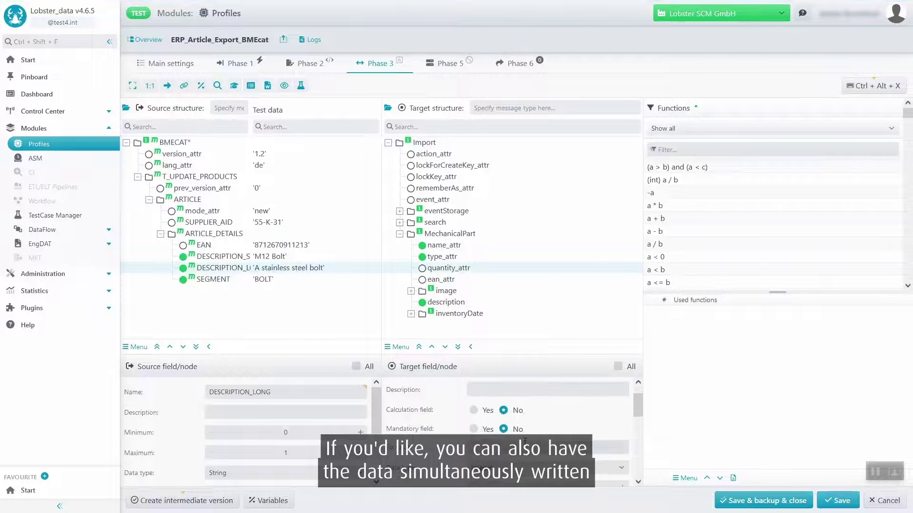
left_click(474, 448)
type("0")
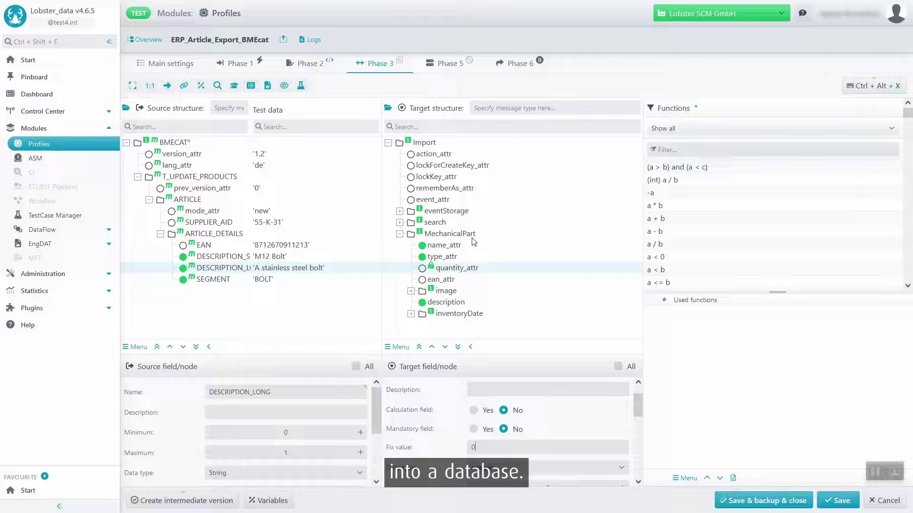
left_click(450, 64)
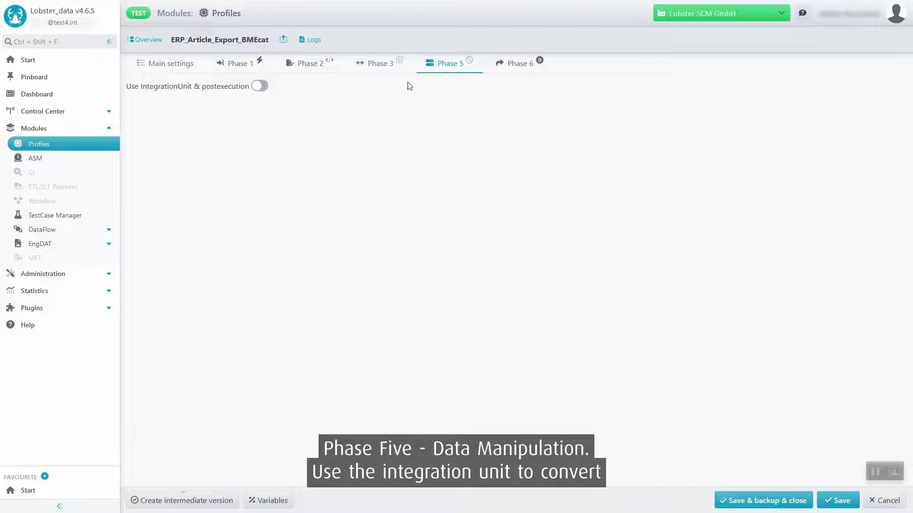
- Turn on Use IntegrationUnit & postexecution and choose XMLNoTemplateUnit: Create XML
left_click(259, 86)
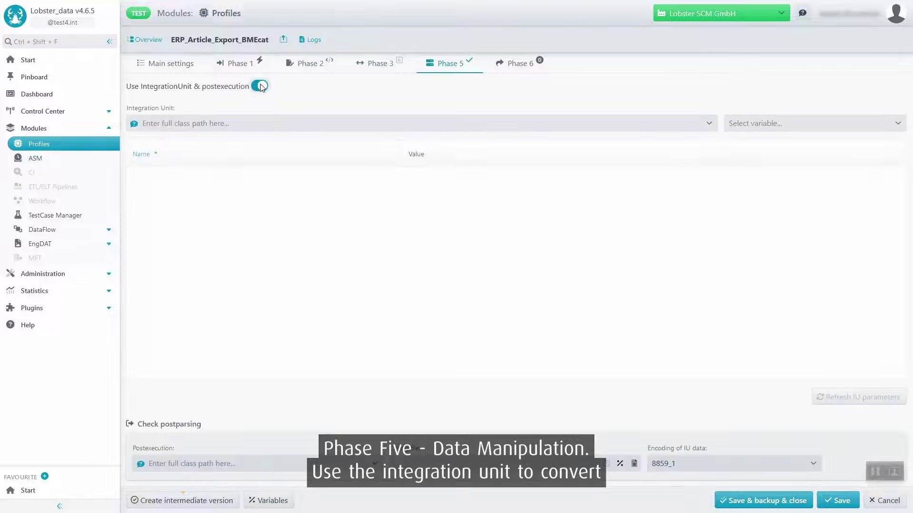
left_click(255, 125)
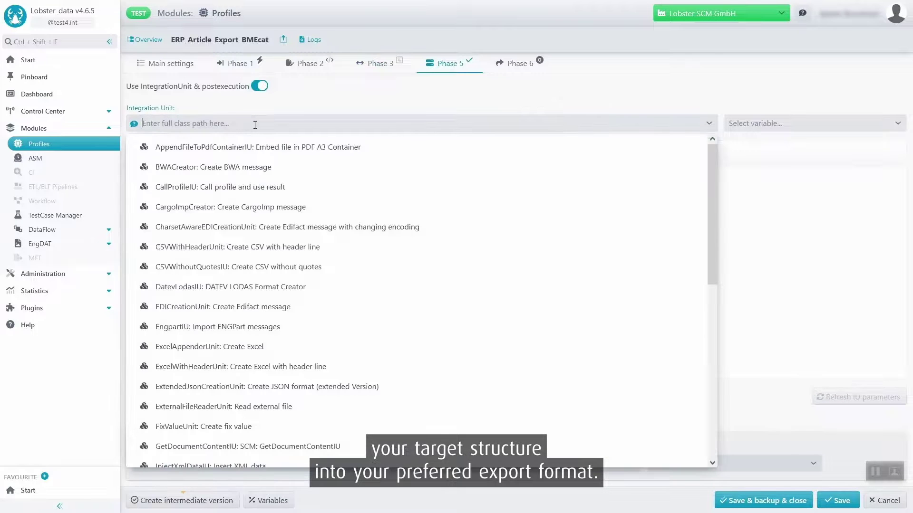
type("XML")
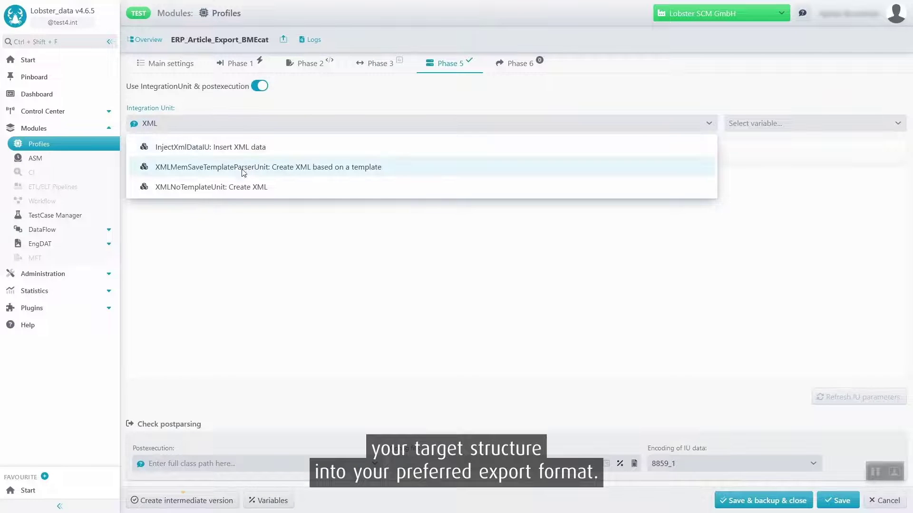
left_click(241, 189)
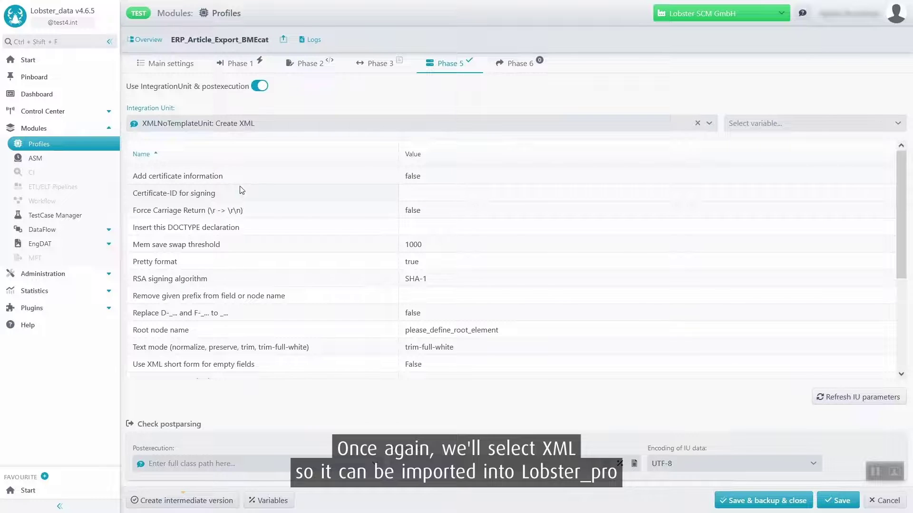
- Add a Custom class response on Phase 6 with content set to Output of IU
left_click(521, 66)
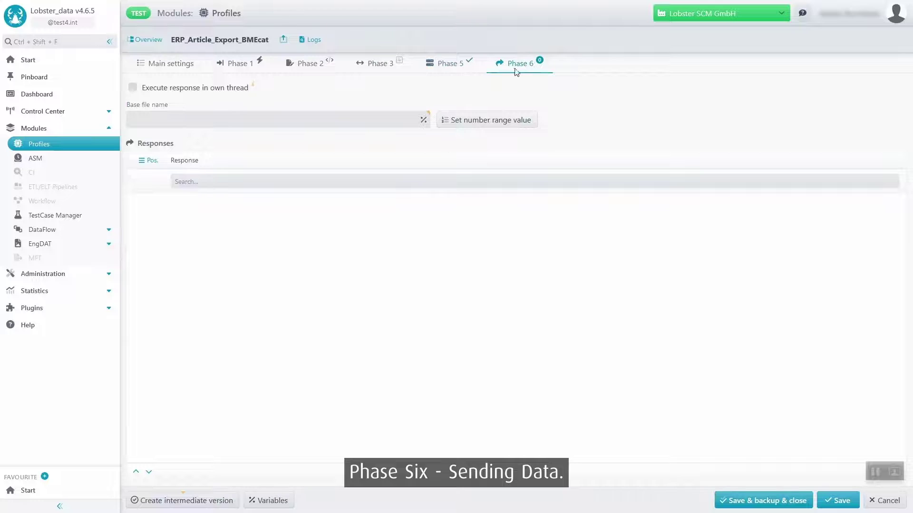
right_click(365, 264)
mouse_move(413, 272)
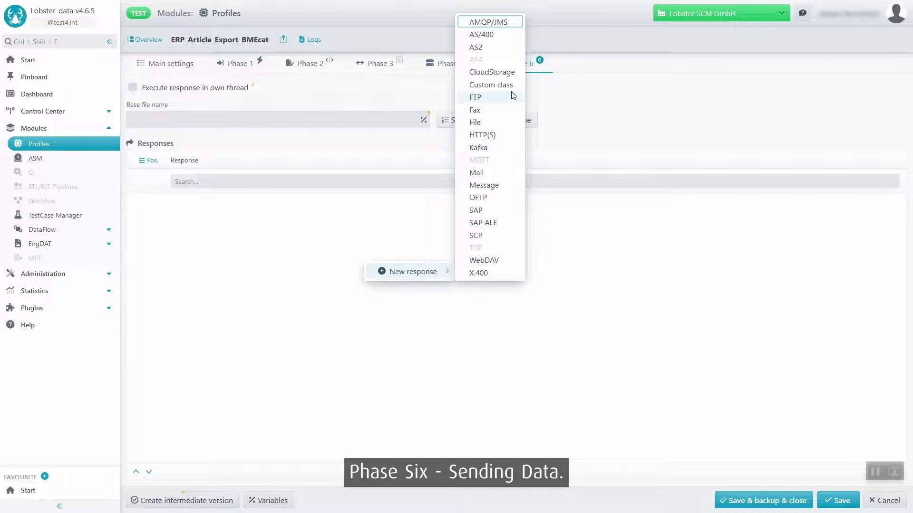
left_click(511, 85)
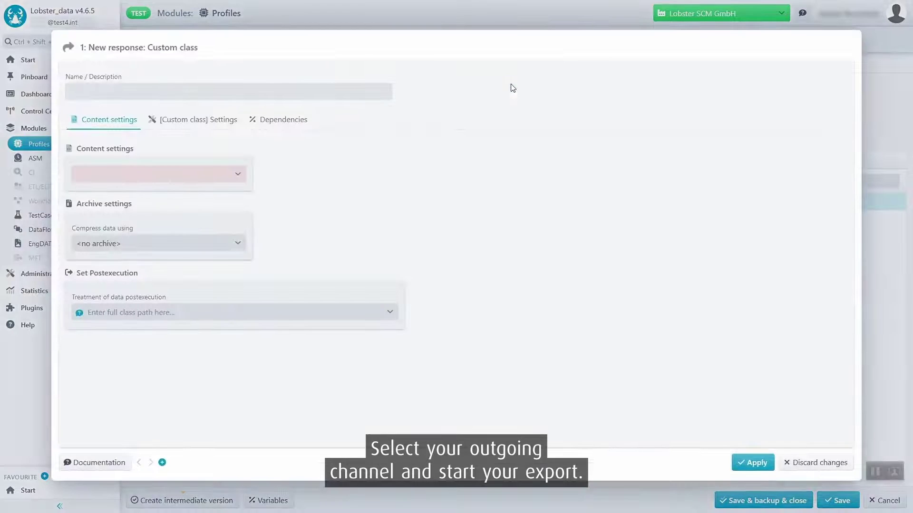
left_click(237, 176)
left_click(114, 309)
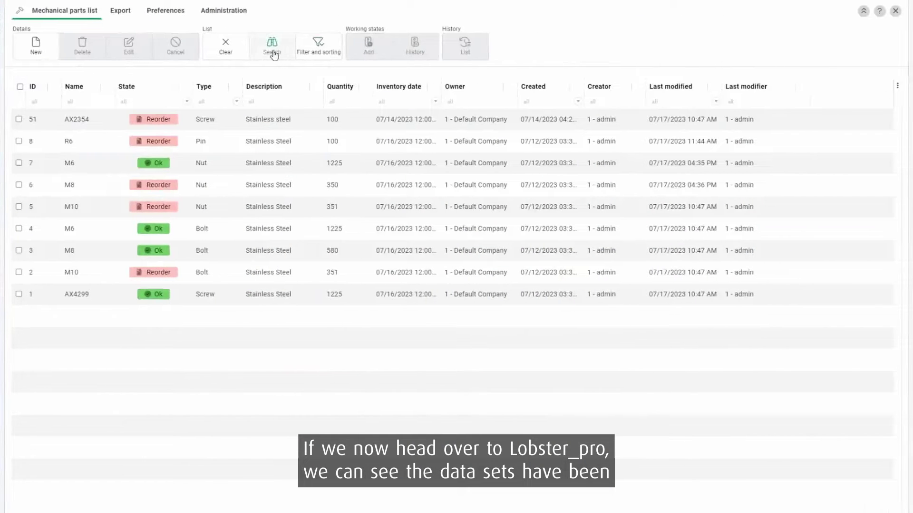
- Reload the Mechanical parts list and select the new M12 Bolt row
left_click(272, 52)
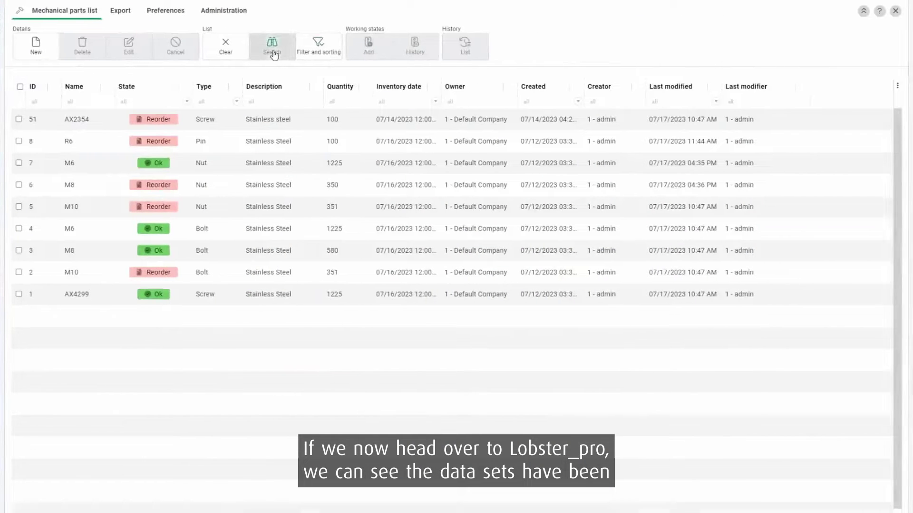
key("Down")
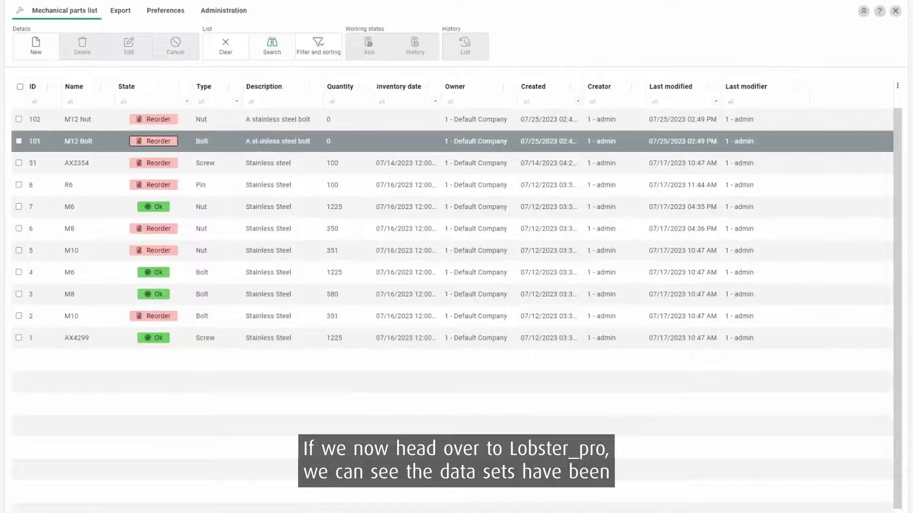